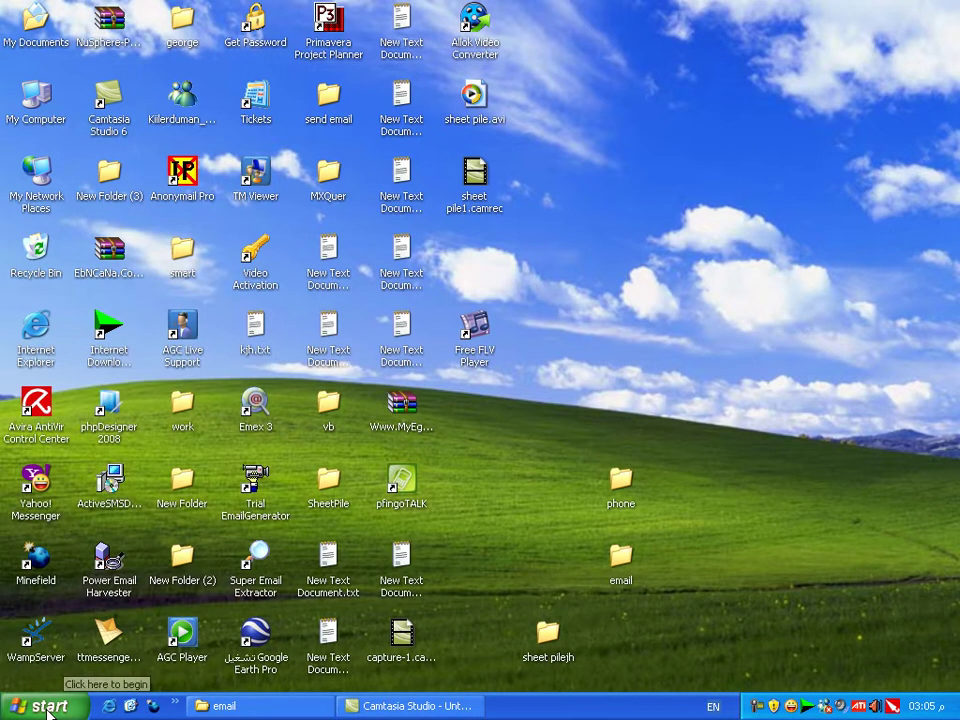
Step: Launch Sheet Pile from the Windows XP Start menu's Sheet Pile program folder
left_click(48, 712)
left_click(48, 712)
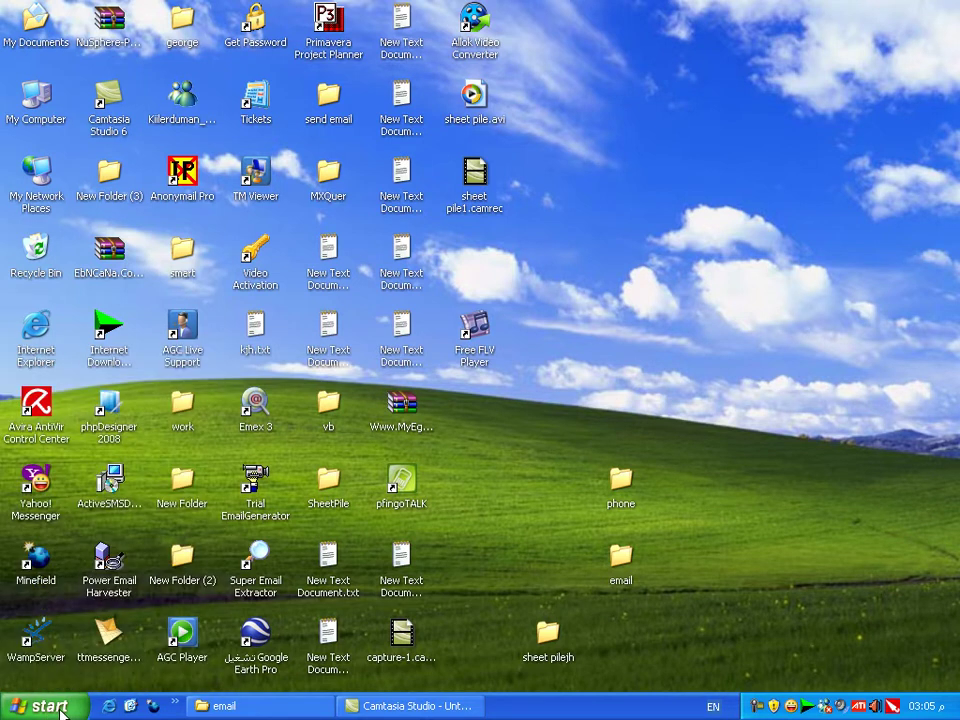
left_click(48, 710)
mouse_move(165, 471)
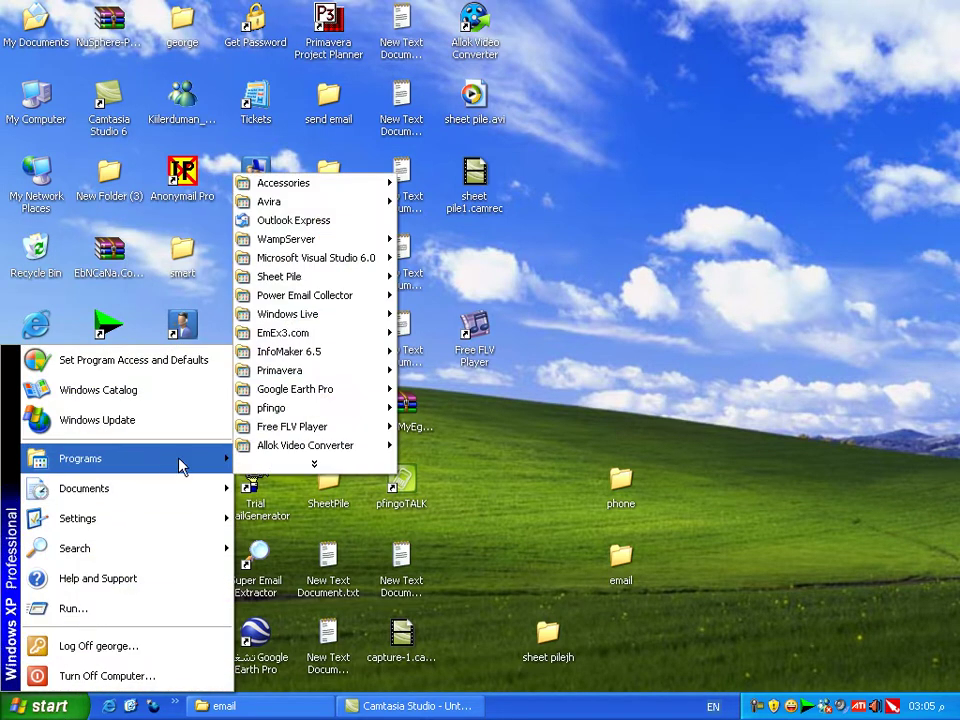
left_click(287, 466)
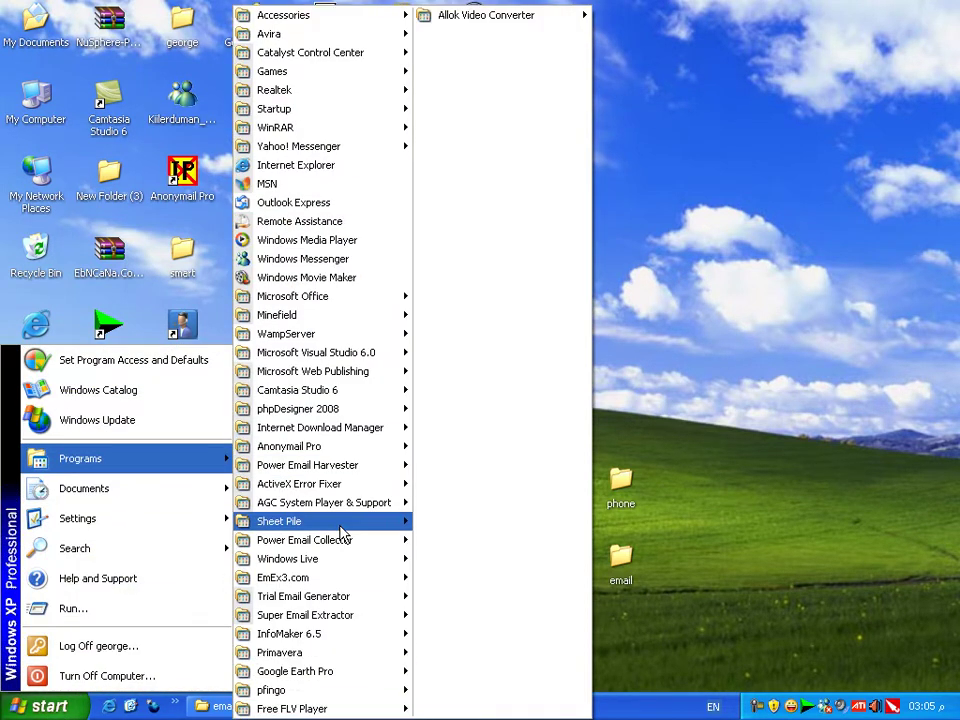
mouse_move(345, 521)
left_click(426, 524)
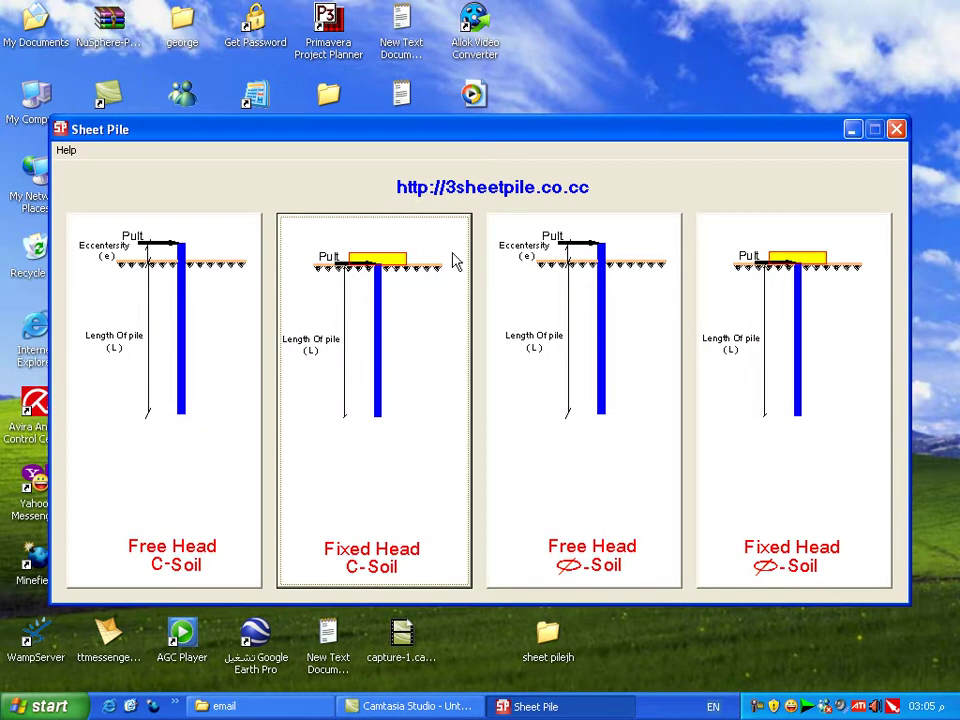
left_click_drag(520, 143, 494, 143)
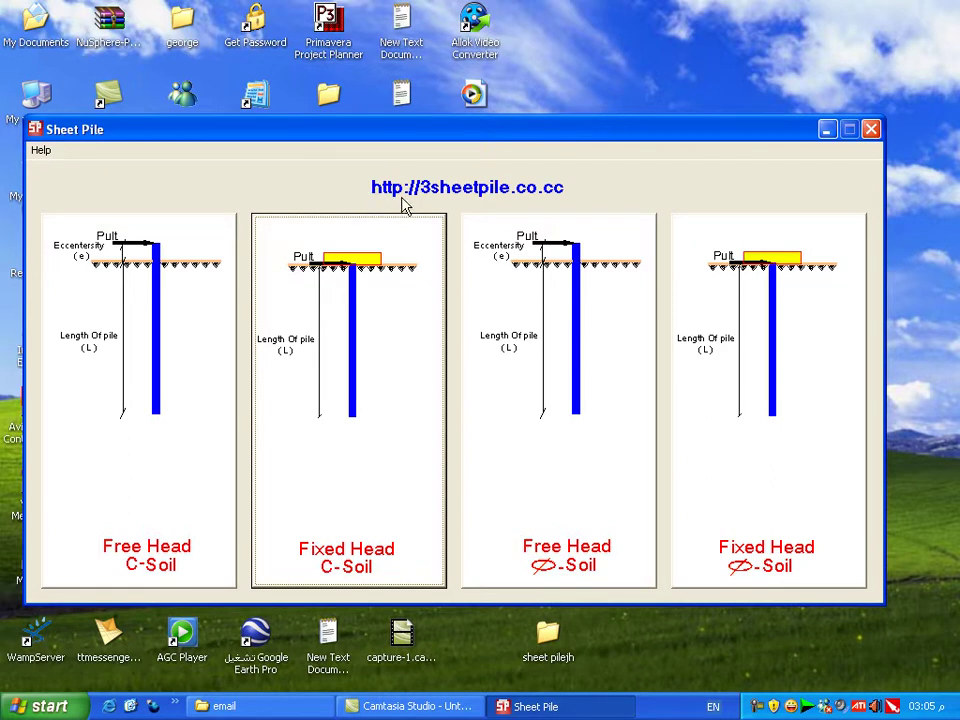
left_click(499, 196)
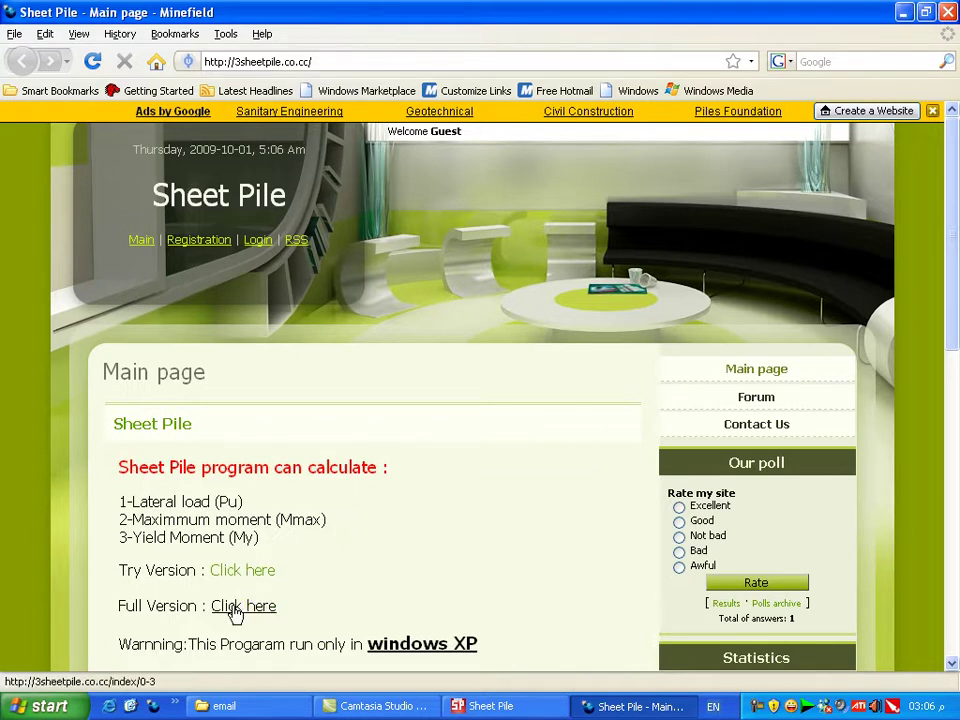
Step: Browse the Full Version contact form's RegCode and payment fields, then close Minefield
left_click(236, 612)
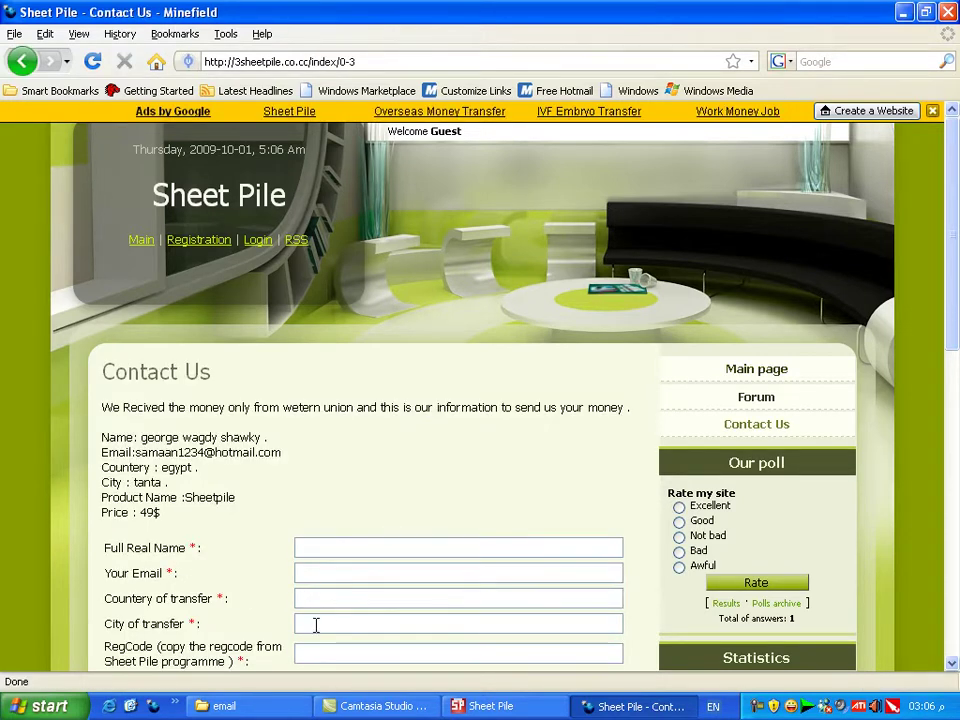
scroll(317, 626, "down", 2)
left_click(323, 556)
key("Tab")
key("Tab")
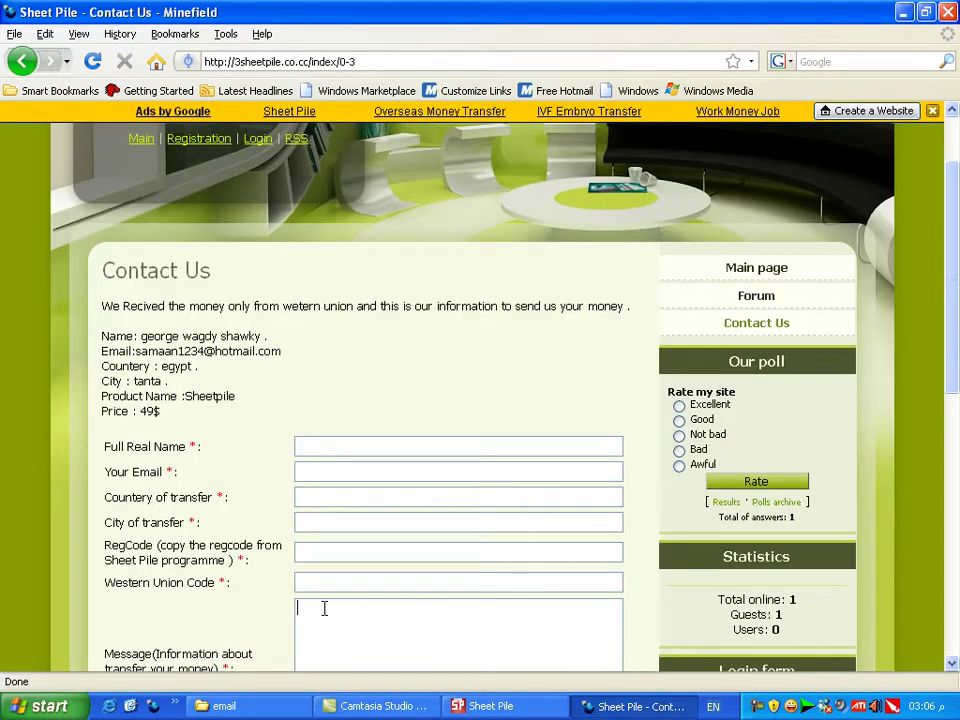
scroll(330, 590, "down", 4)
left_click(313, 564)
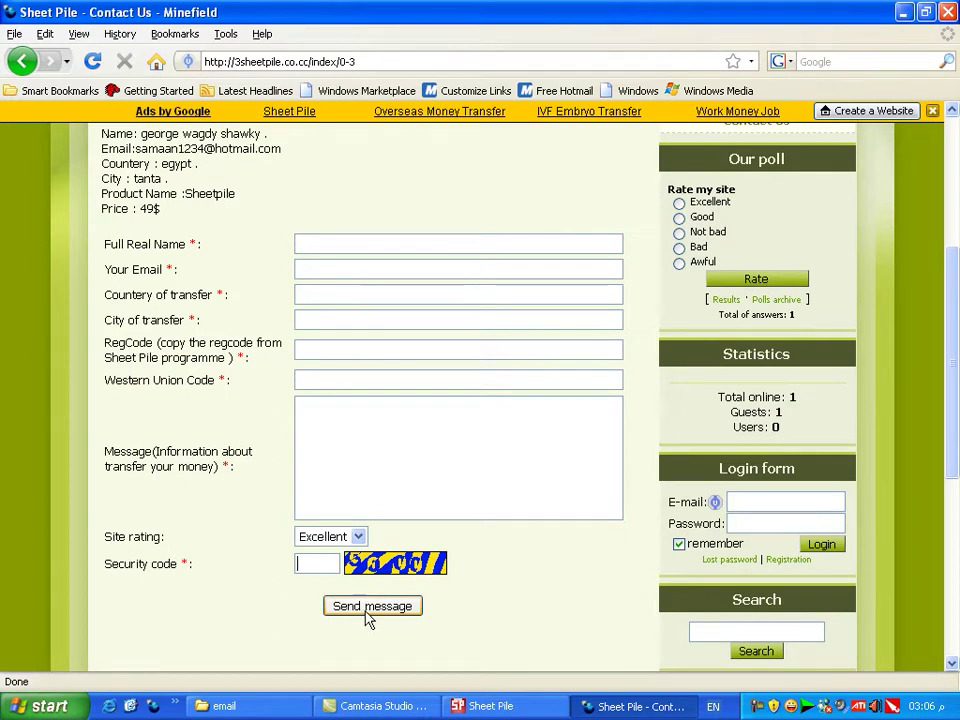
left_click(947, 12)
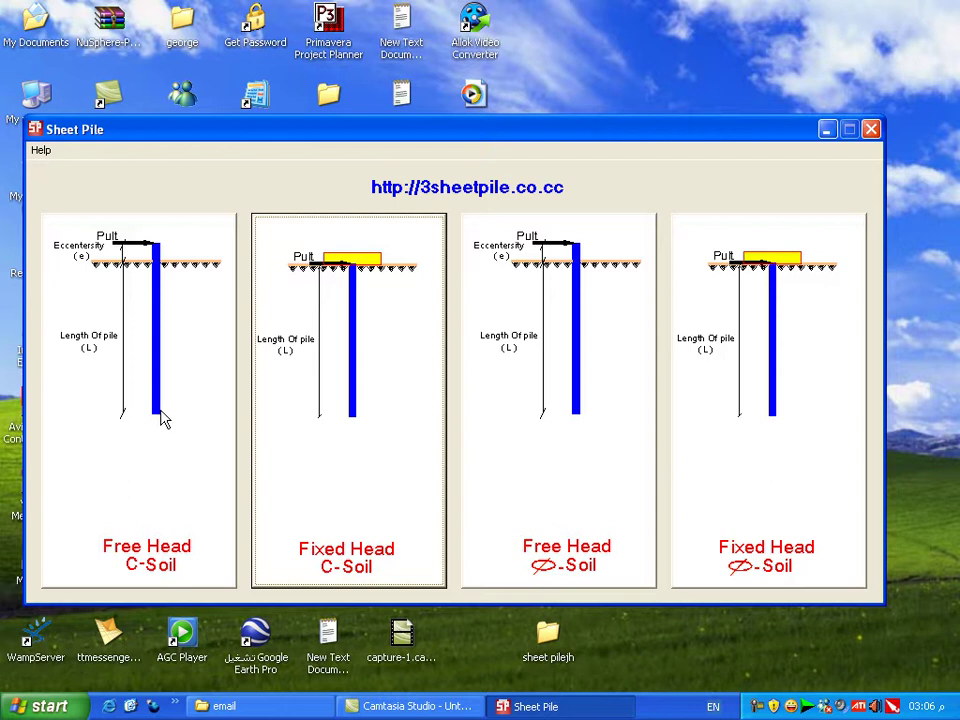
Step: In the Free Head C-Soil form, enter C 5, L 15, e .5, Cs 1.3, Fy 360000
left_click(154, 482)
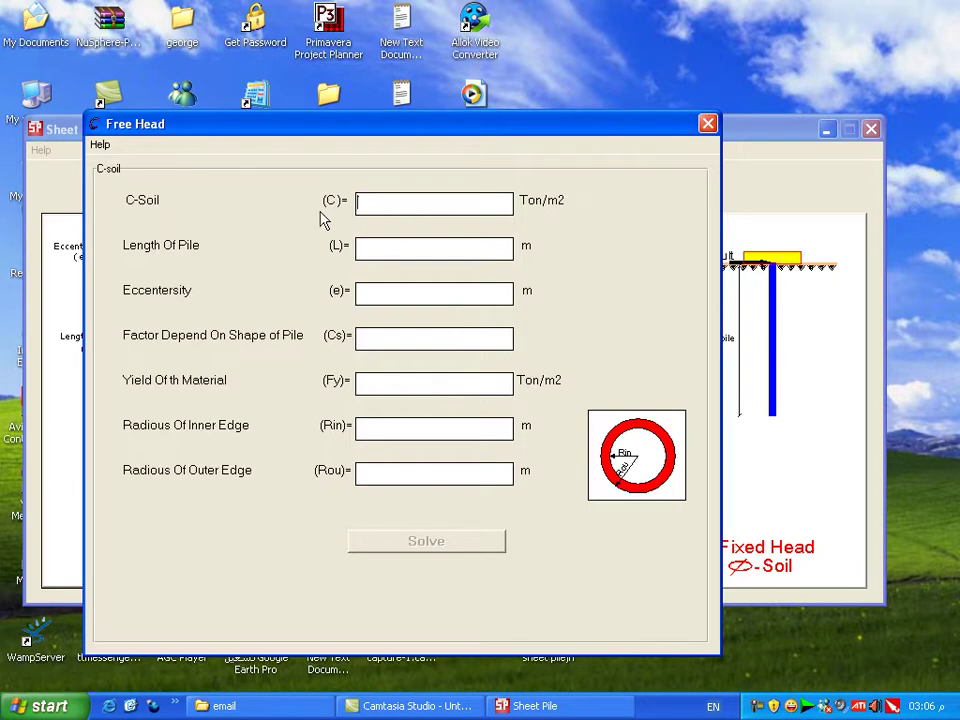
type("5")
left_click(391, 297)
type("15")
left_click(409, 288)
left_click(399, 336)
type("1.3")
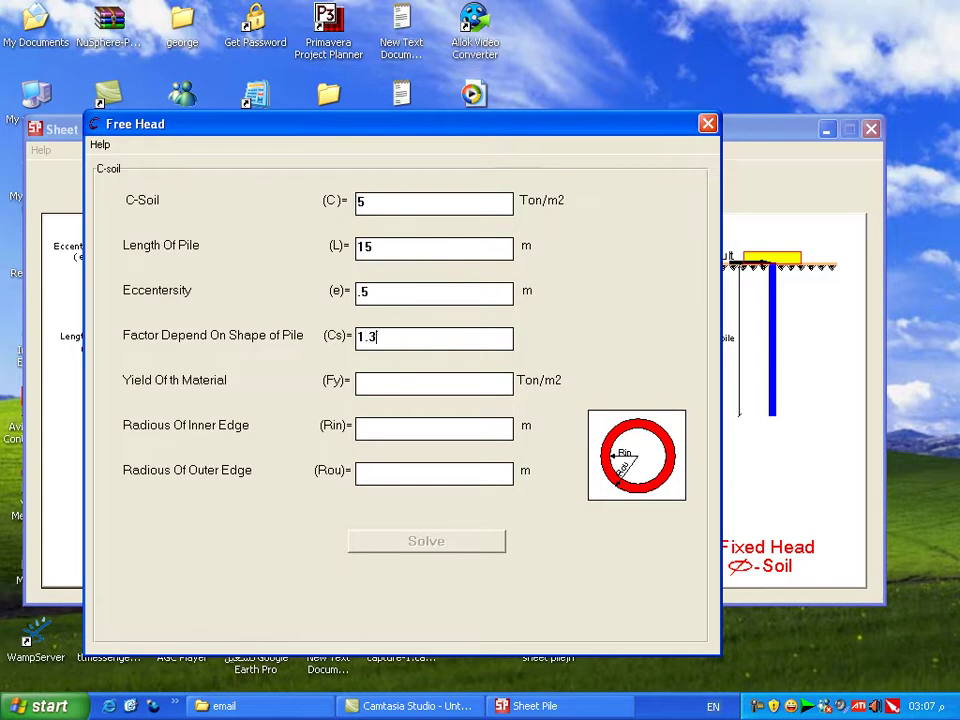
left_click(369, 385)
type("360000")
Step: Enter inner radius .53 and outer radius .55, fixing typos, then solve
left_click(381, 420)
type(".53")
left_click(388, 474)
type("5")
key("BackSpace")
type(".55")
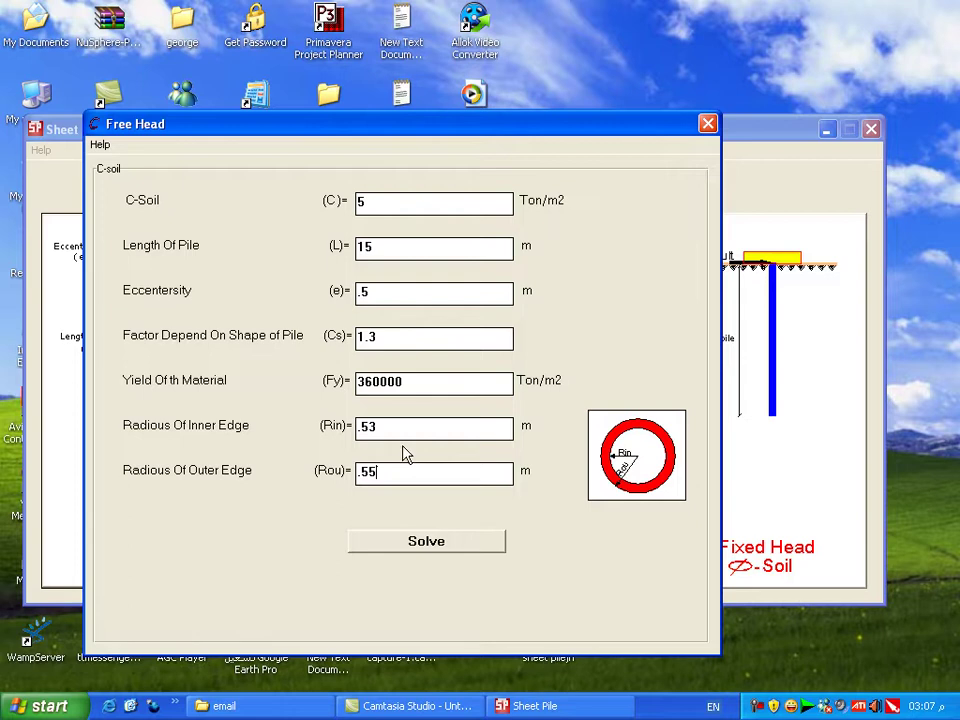
left_click(401, 426)
double_click(401, 425)
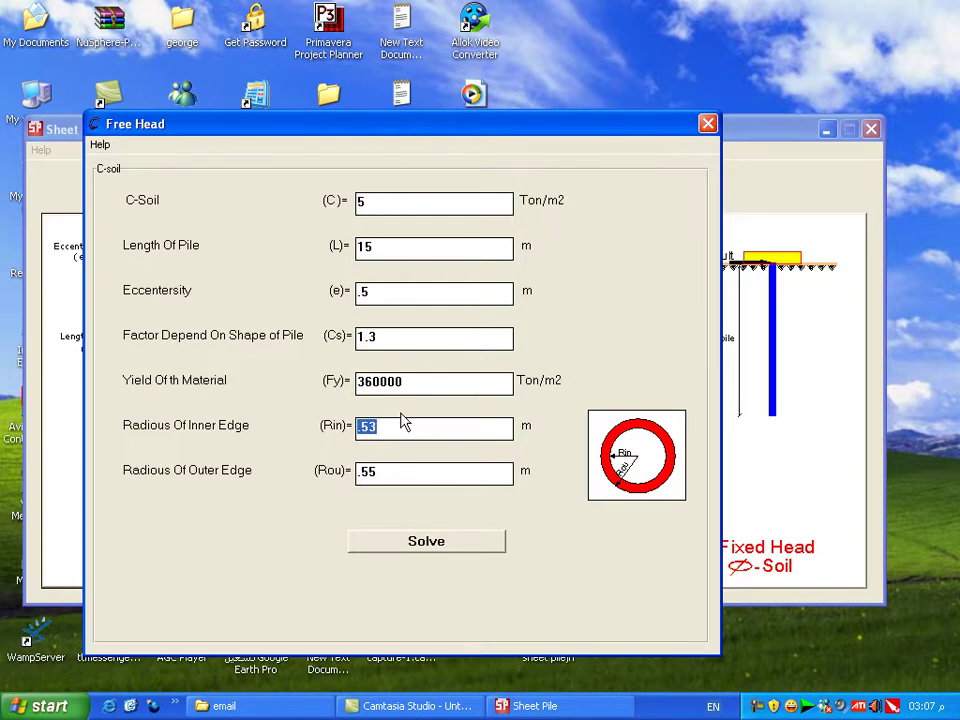
type("0")
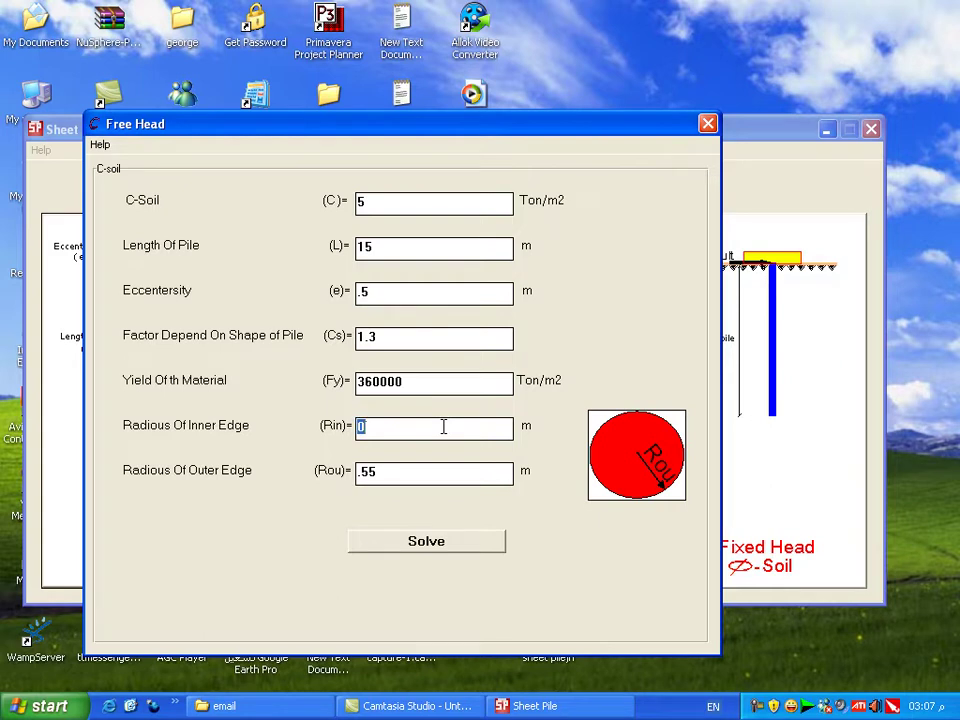
type(".53")
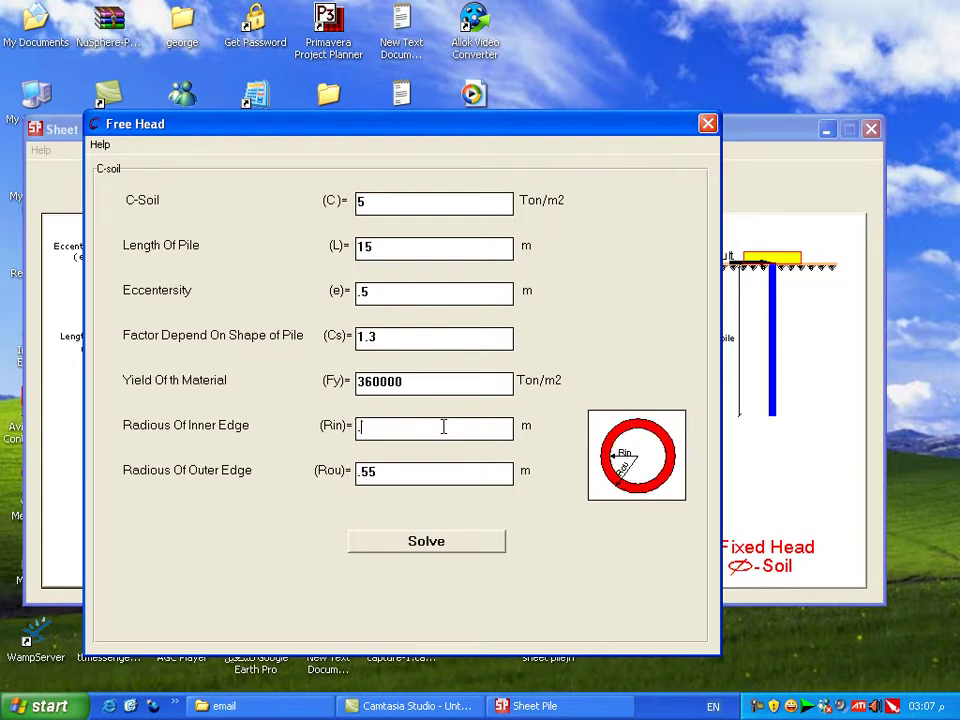
left_click(446, 540)
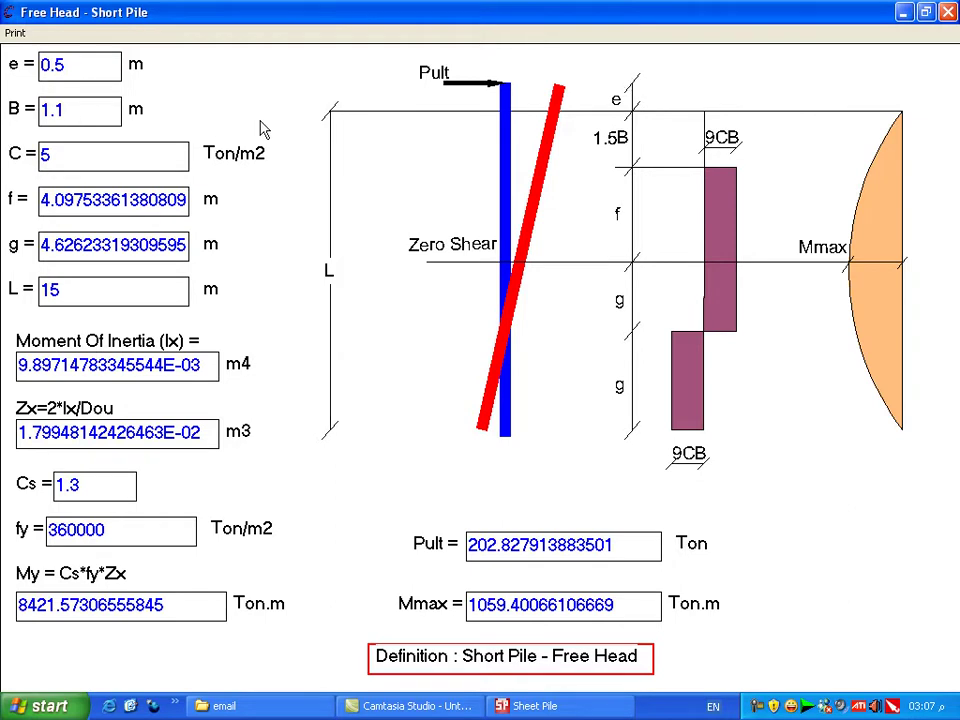
Step: Re-solve to show short-pile results: Pult 202.83 Ton and Mmax 1059.40 Ton.m, highlighting both values
left_click(948, 12)
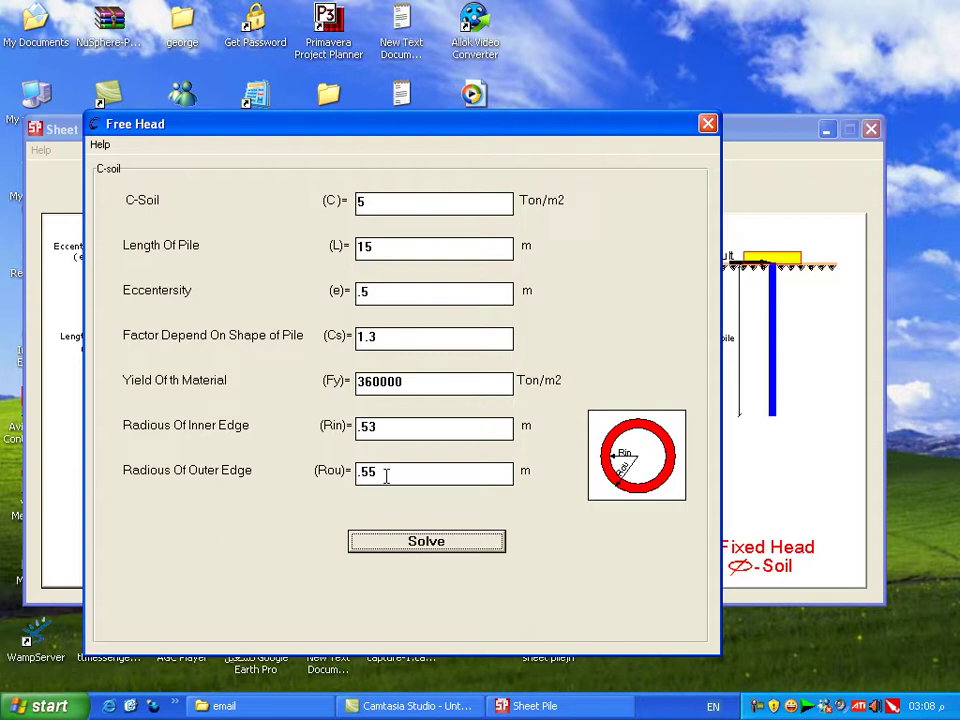
left_click(389, 542)
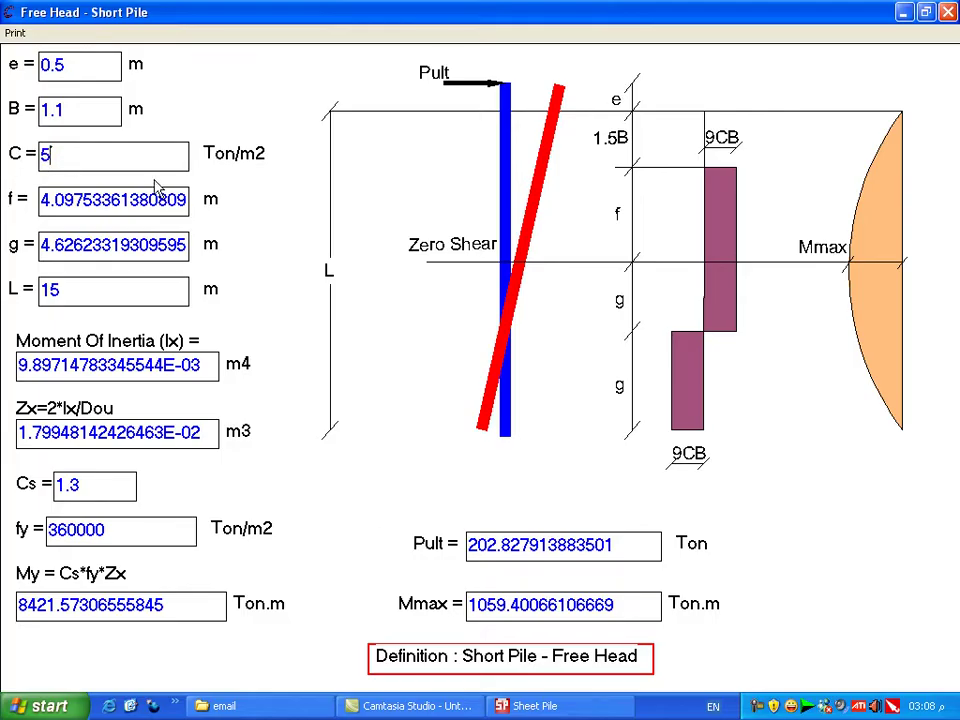
left_click_drag(42, 245, 86, 245)
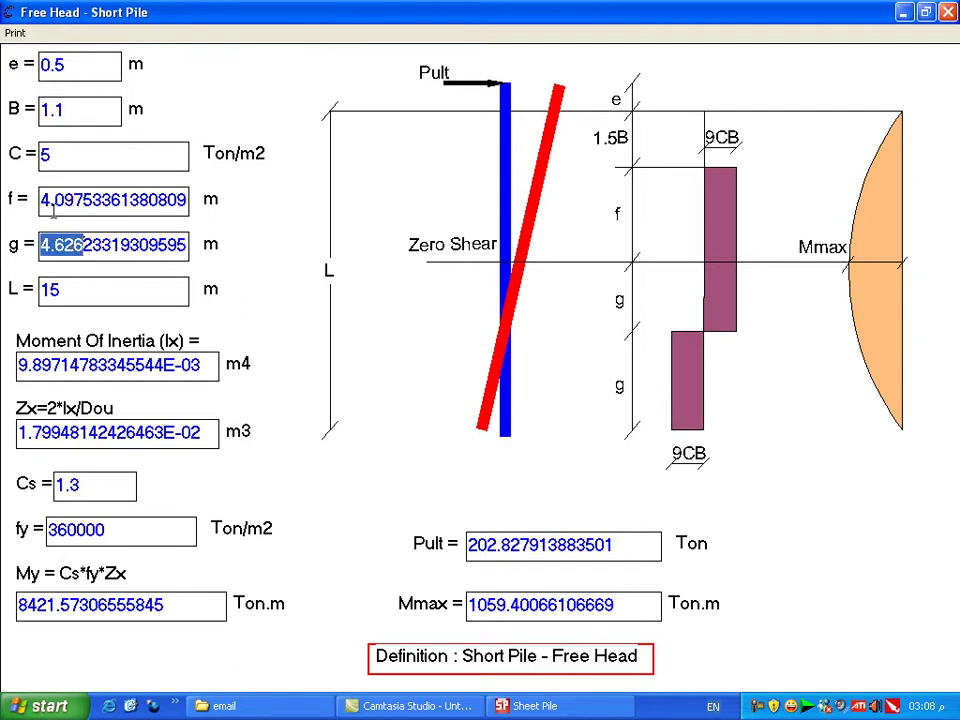
left_click_drag(72, 200, 132, 203)
left_click(47, 244)
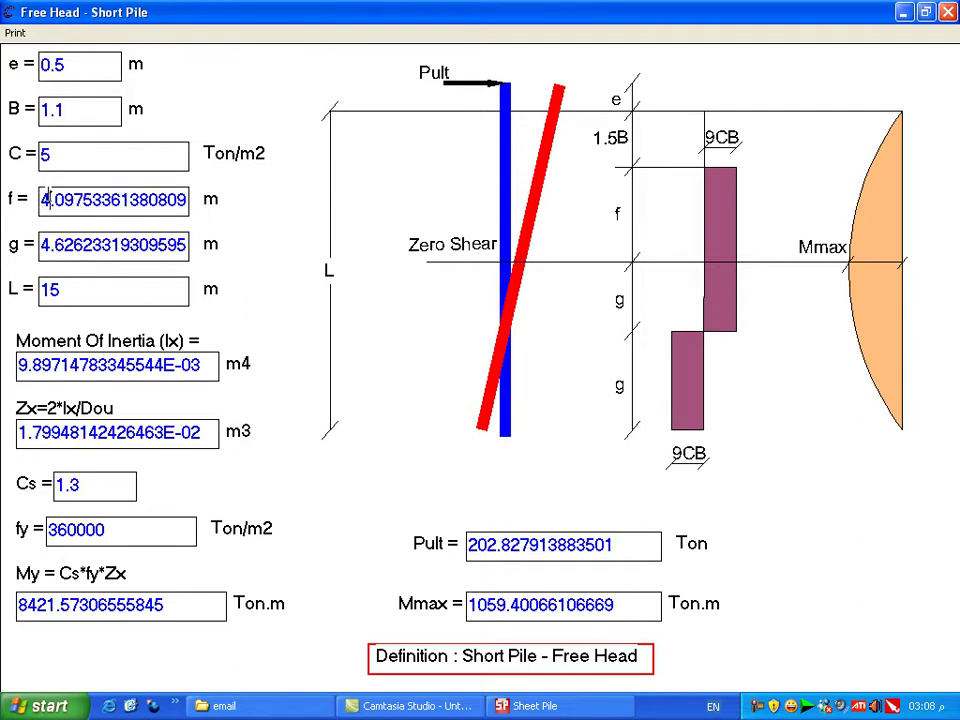
left_click_drag(64, 244, 129, 245)
left_click_drag(122, 200, 134, 200)
left_click_drag(141, 245, 156, 245)
left_click(55, 205)
left_click_drag(52, 200, 66, 200)
left_click(65, 200)
left_click(43, 244)
Step: Highlight the short-pile Ix, Zx section modulus and Cs 1.3 values
left_click_drag(18, 365, 155, 366)
left_click(200, 366)
left_click(38, 366)
double_click(199, 366)
left_click_drag(19, 432, 176, 432)
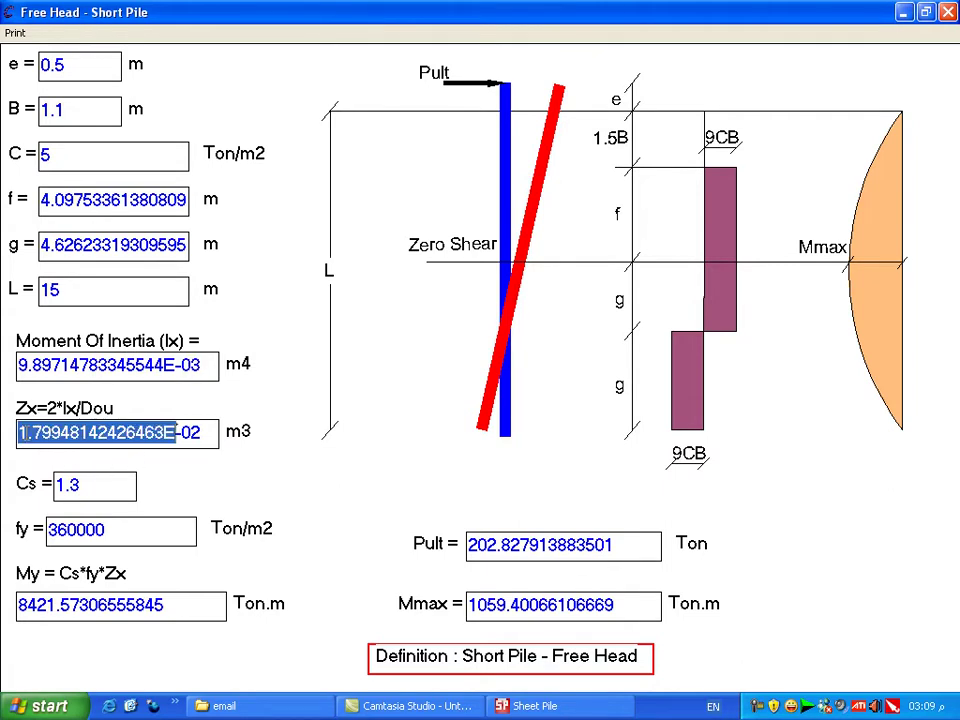
left_click(122, 484)
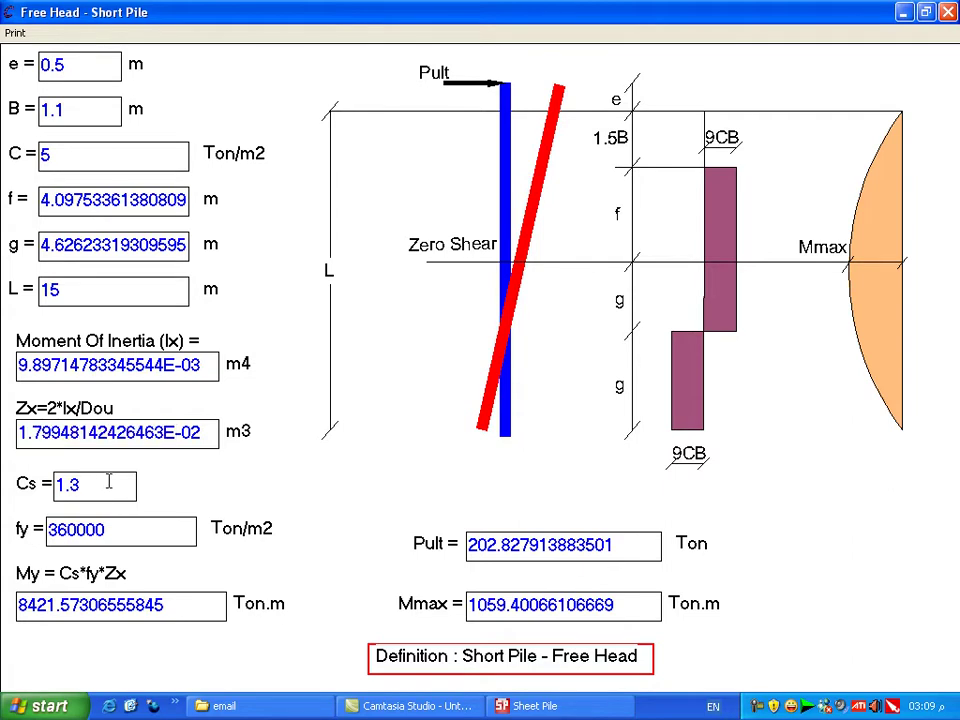
double_click(109, 484)
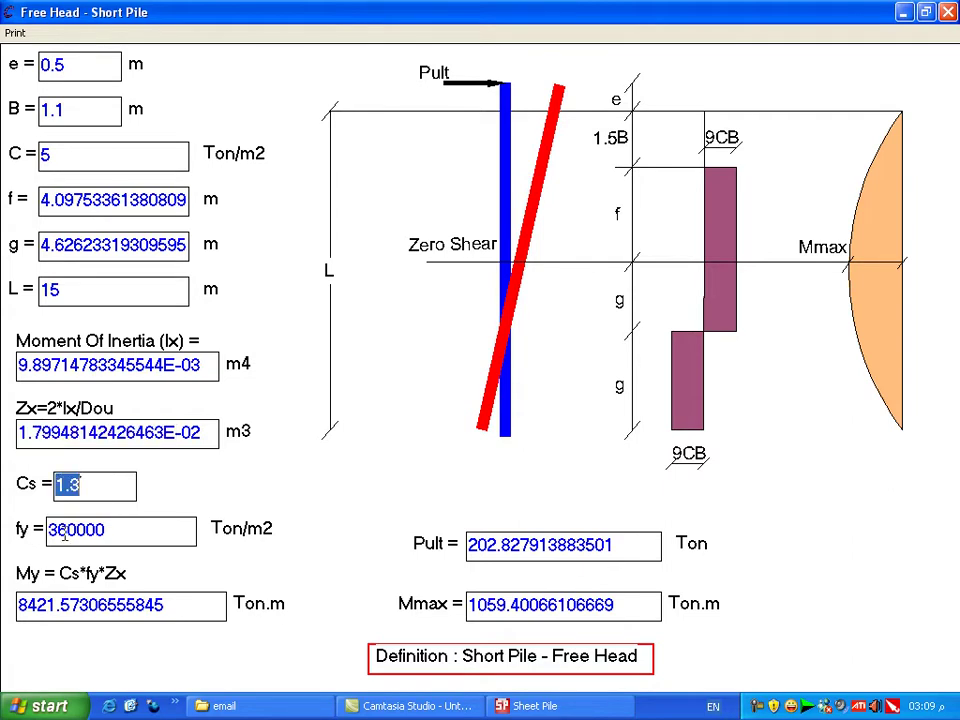
Step: Highlight fy 360000, My 8421.57 and Mmax 1059.40, then close the results
left_click(99, 530)
double_click(61, 531)
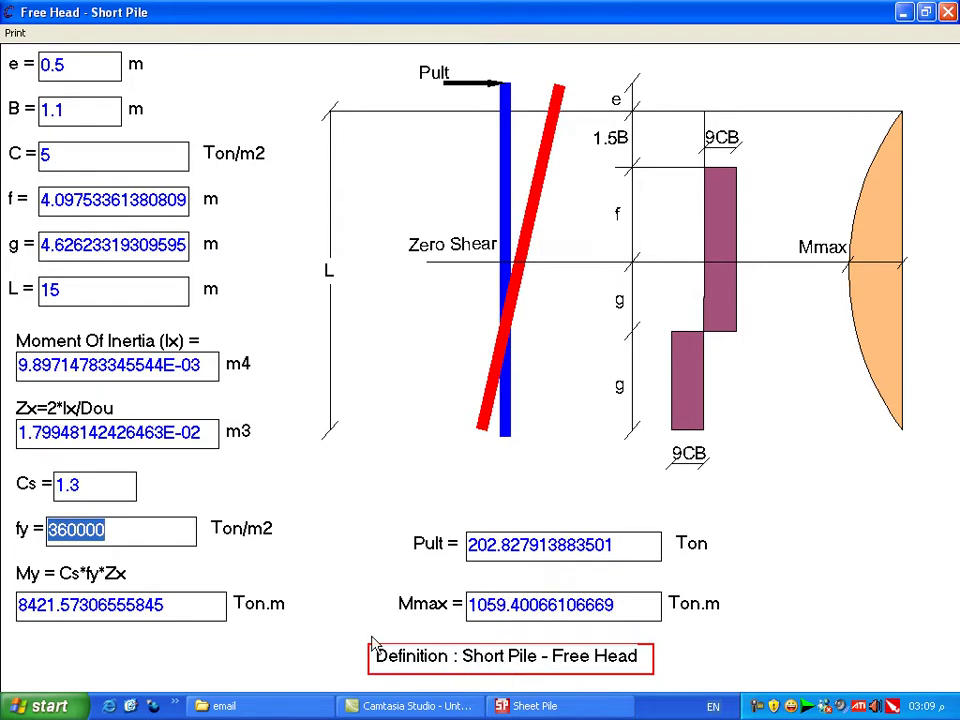
double_click(33, 598)
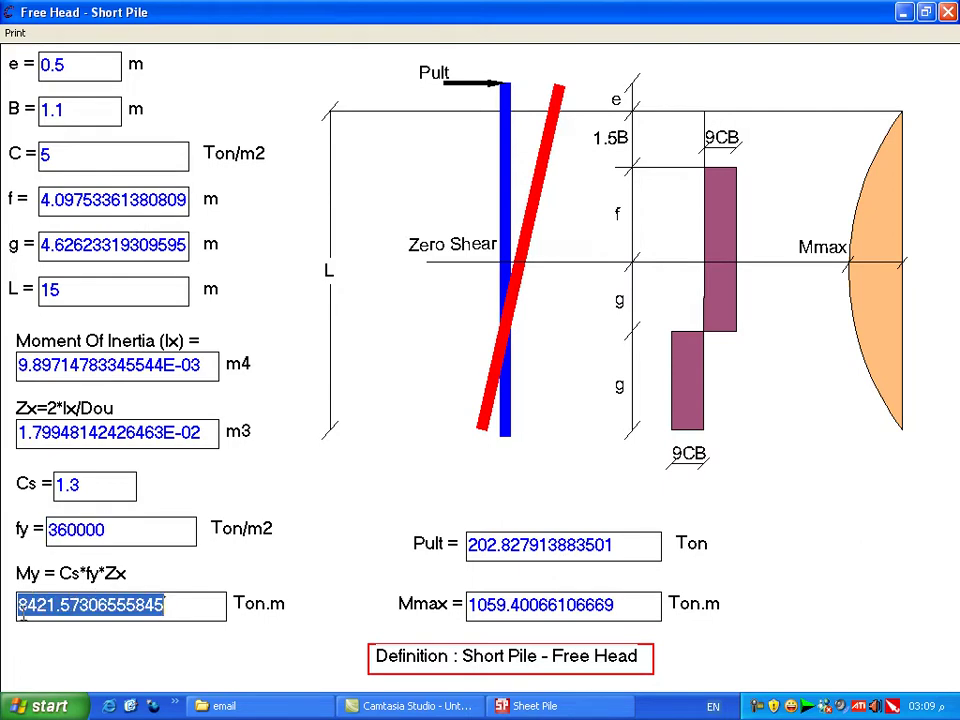
double_click(497, 606)
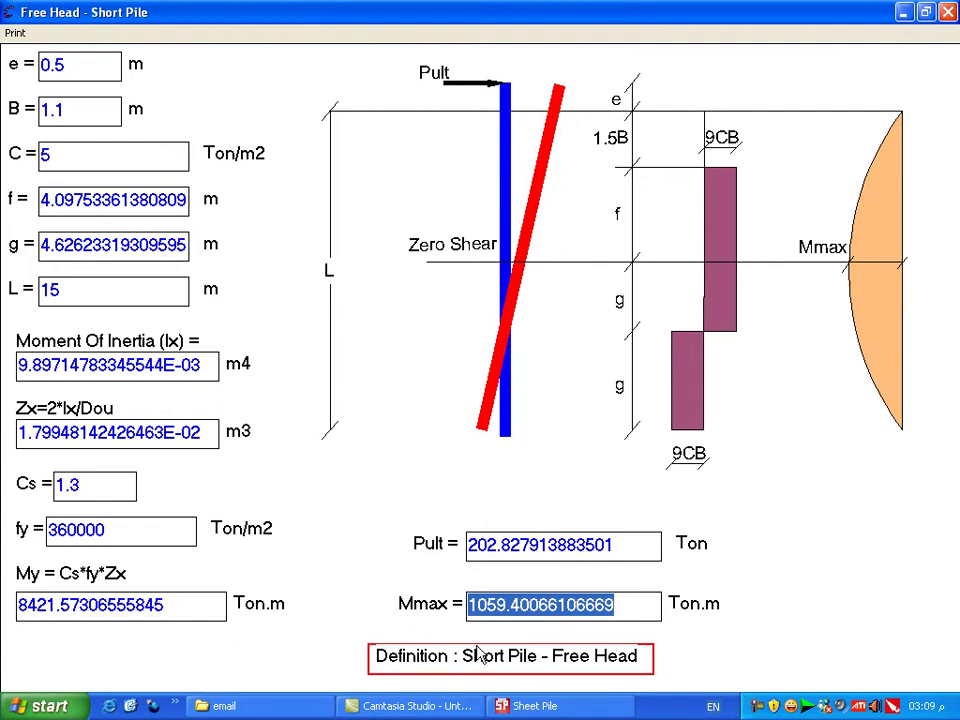
left_click(948, 12)
Step: Replace cohesion 5 with 15 and pile length 15 with 25, then re-solve
left_click(381, 205)
double_click(381, 205)
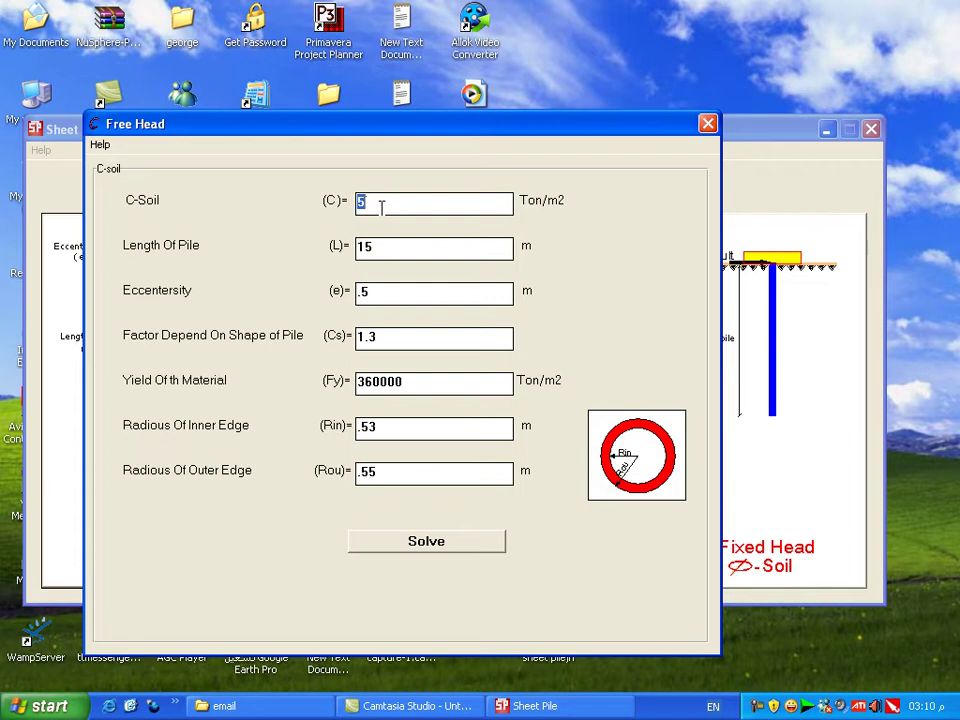
type("15")
double_click(388, 250)
type("25")
left_click(381, 549)
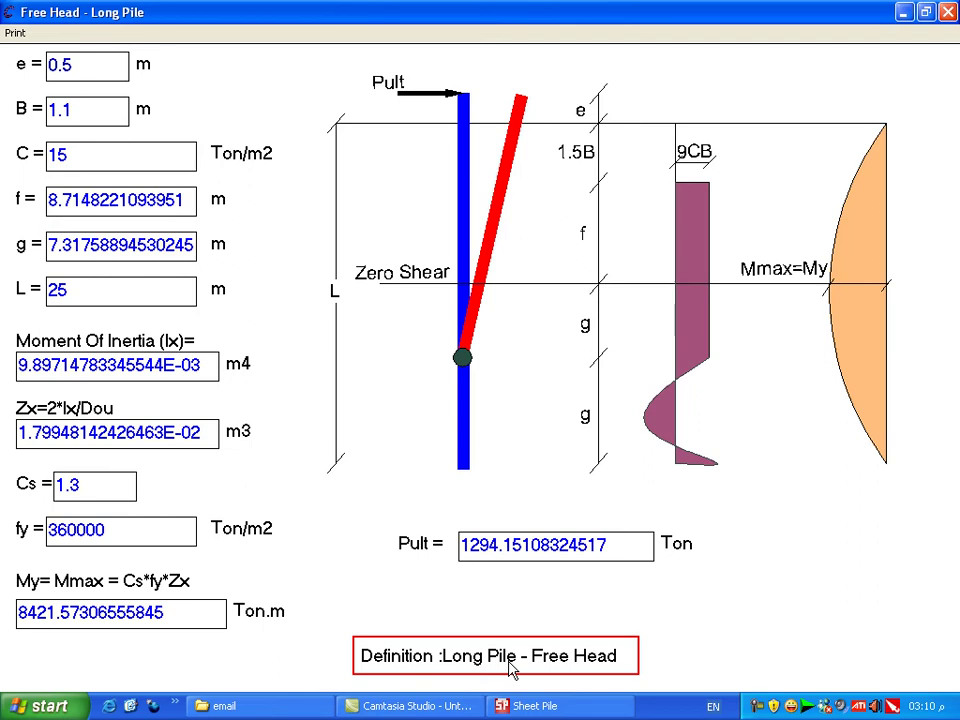
Step: Close the long-pile results (Pult 1294.15 Ton) and the Free Head input form
left_click(948, 11)
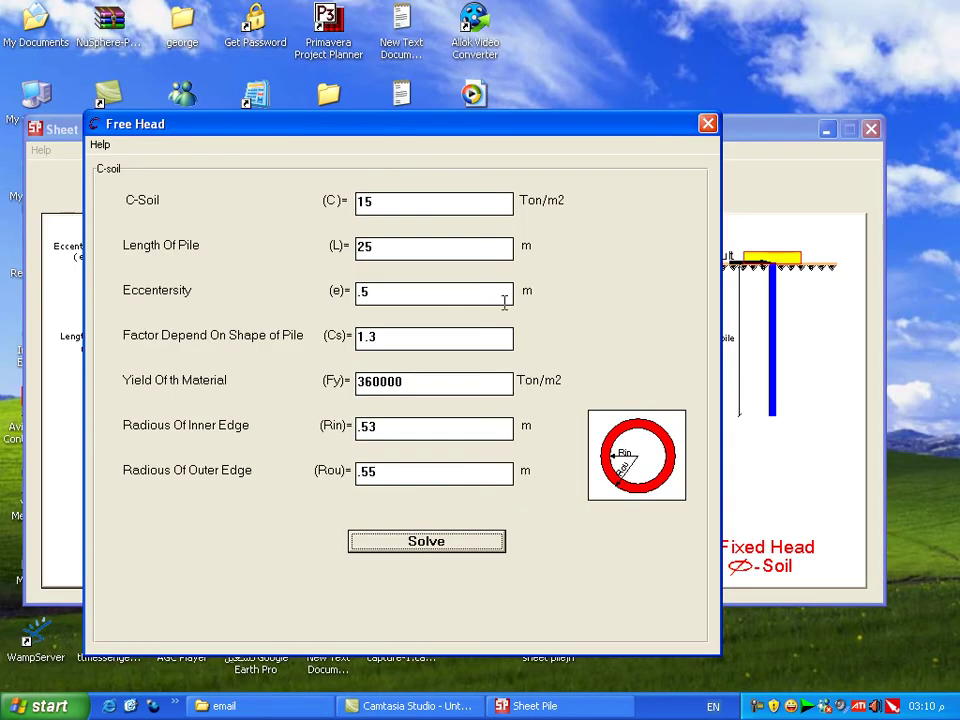
left_click(708, 124)
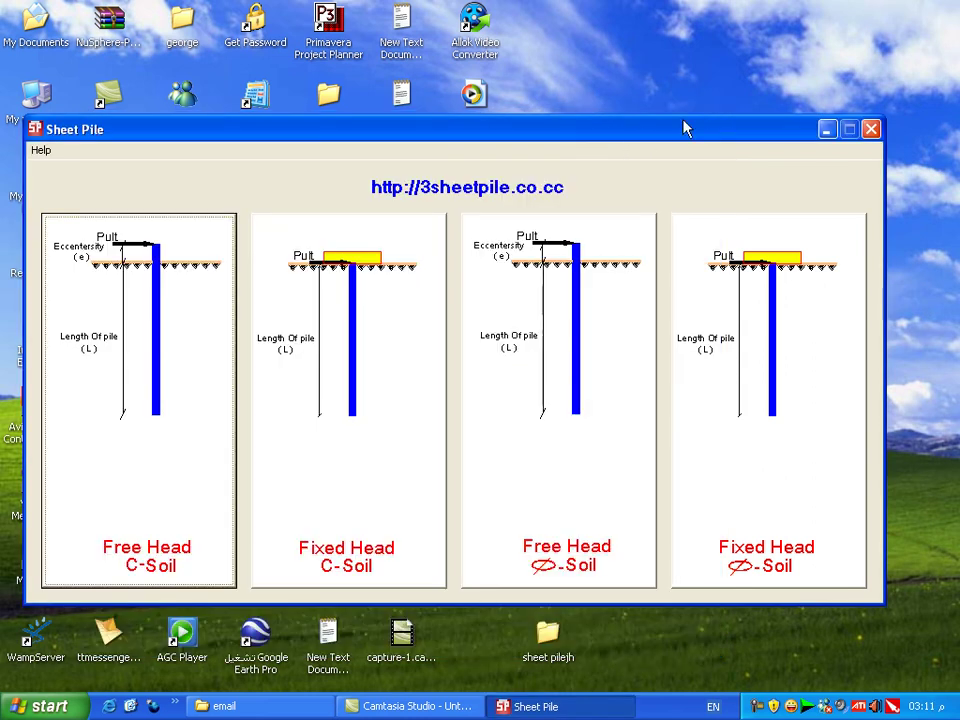